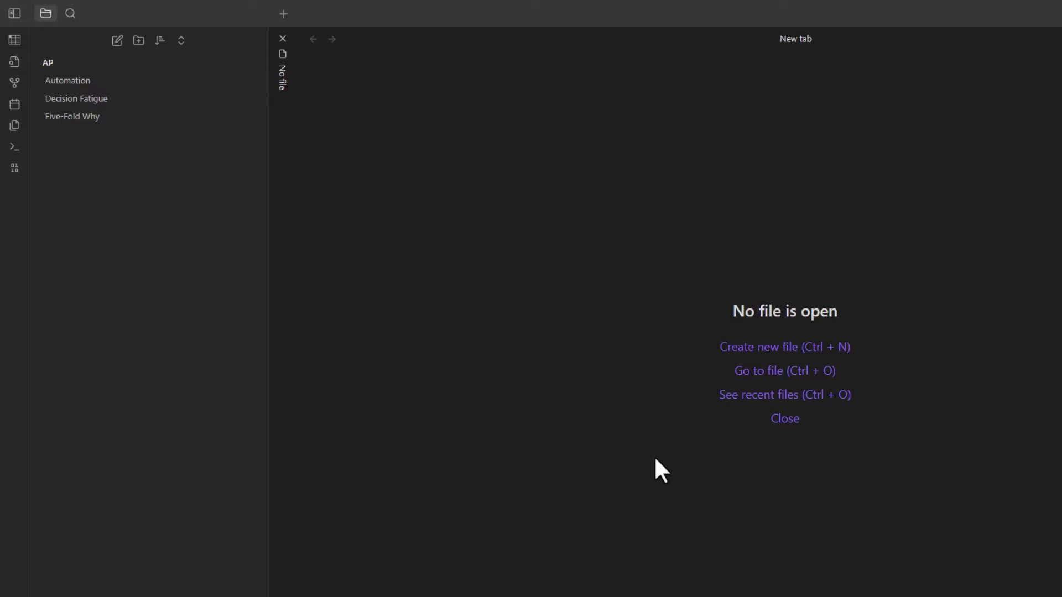
Create a 'Decision Making' note whose paragraph says we make upwards of 35k decisions a day
{"action": "key", "text": "ctrl+n"}
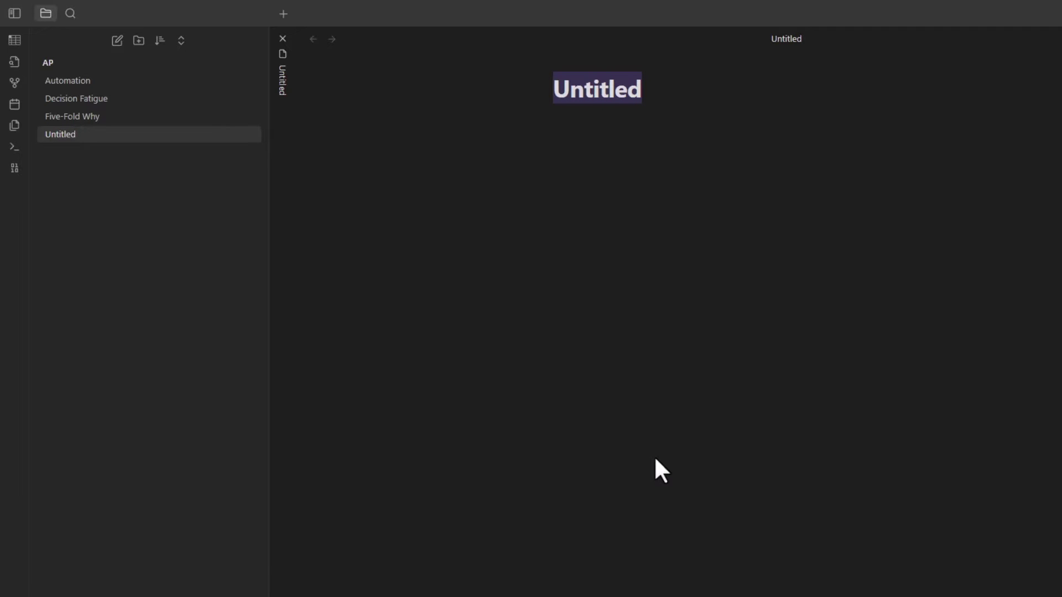
{"action": "type", "text": "Decision Making"}
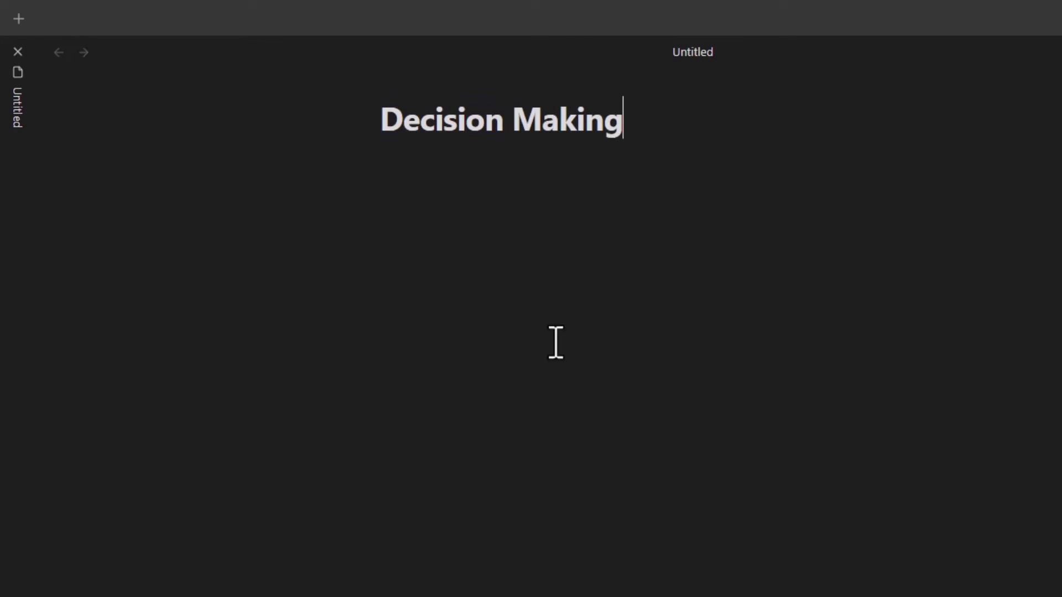
{"action": "key", "text": "Return"}
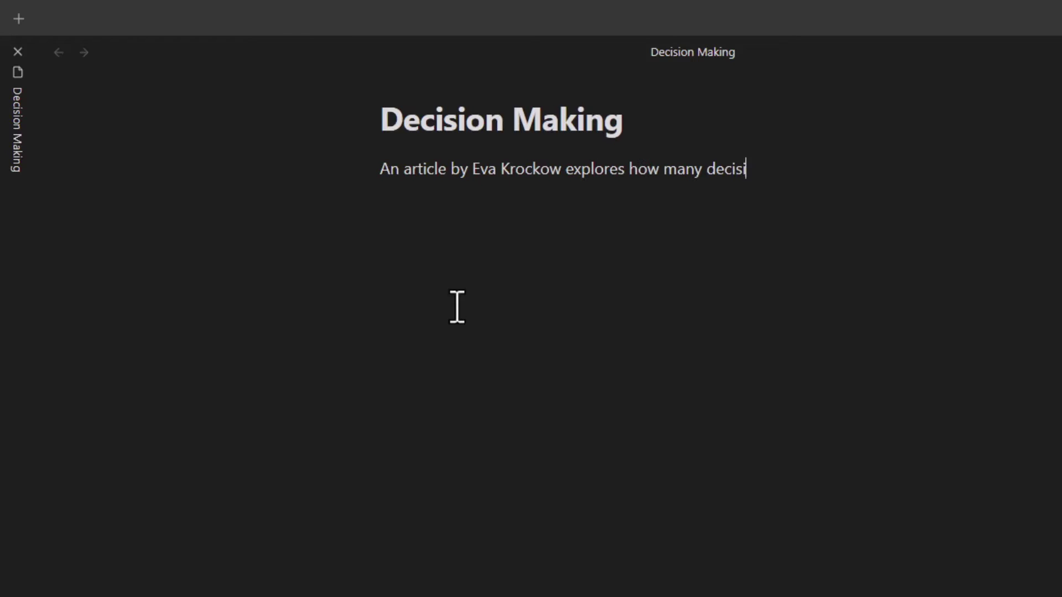
{"action": "key", "text": "BackSpace"}
{"action": "type", "text": "h day. Some sources suggests we ma"}
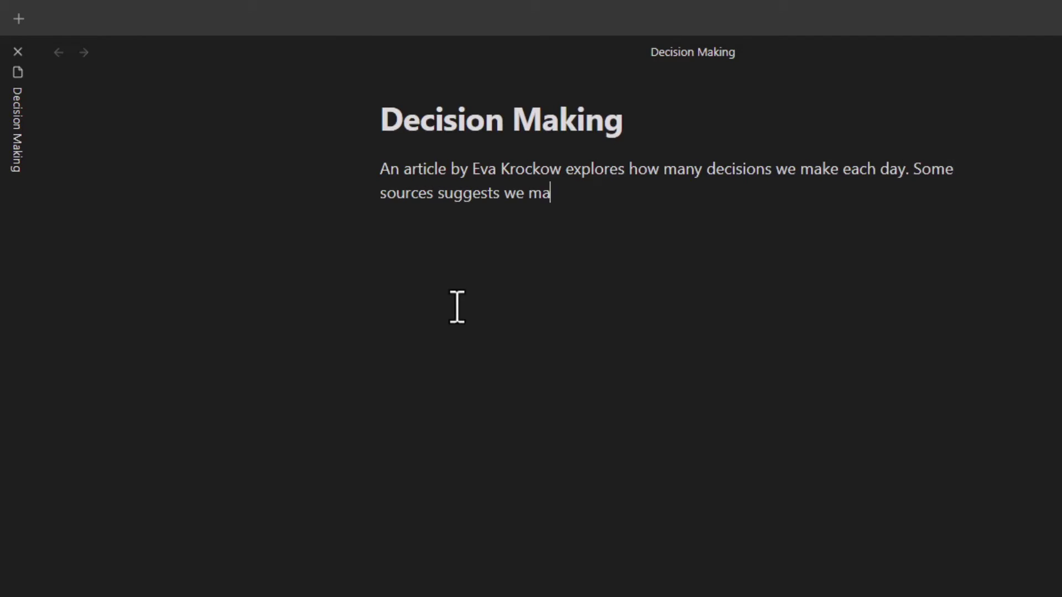
{"action": "type", "text": "ke upwards of 35k decisions a day."}
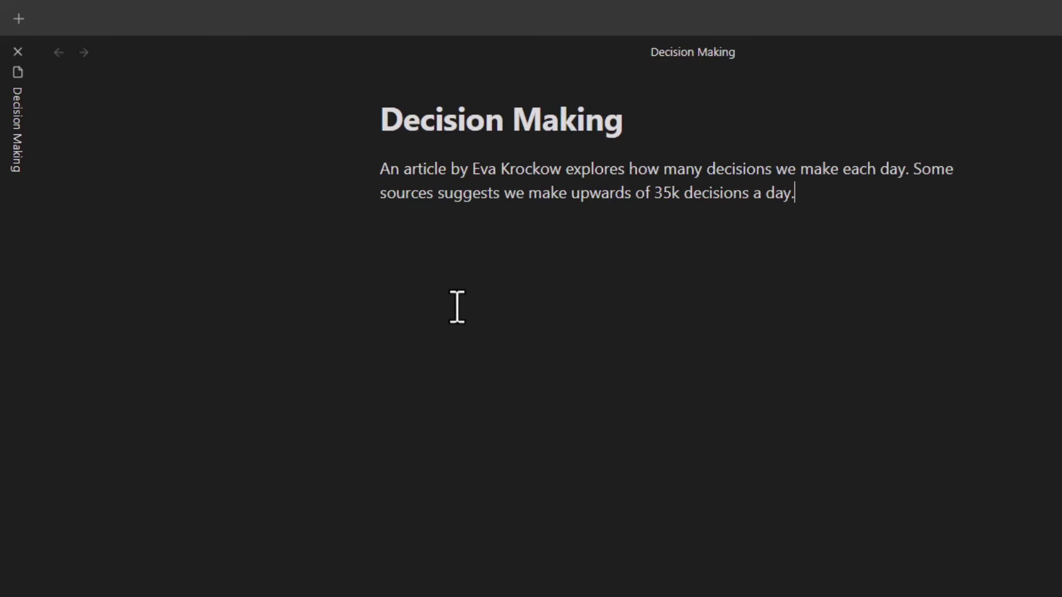
Wrap the article author's first name and surname in [[ ]] to make an internal link
{"action": "left_click", "coordinate": [475, 169]}
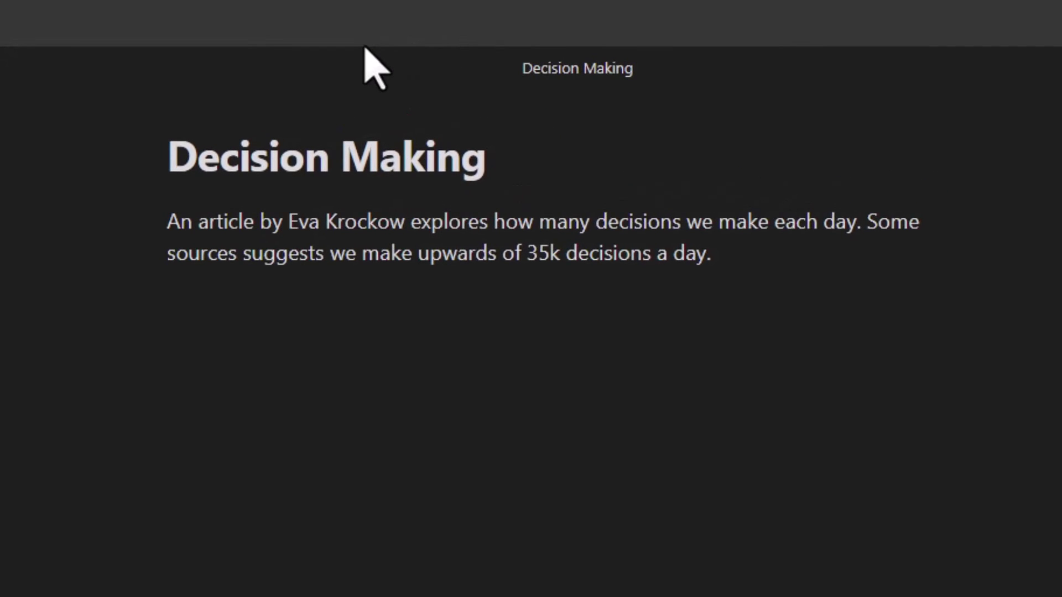
{"action": "type", "text": "[["}
{"action": "key", "text": "ctrl+Right"}
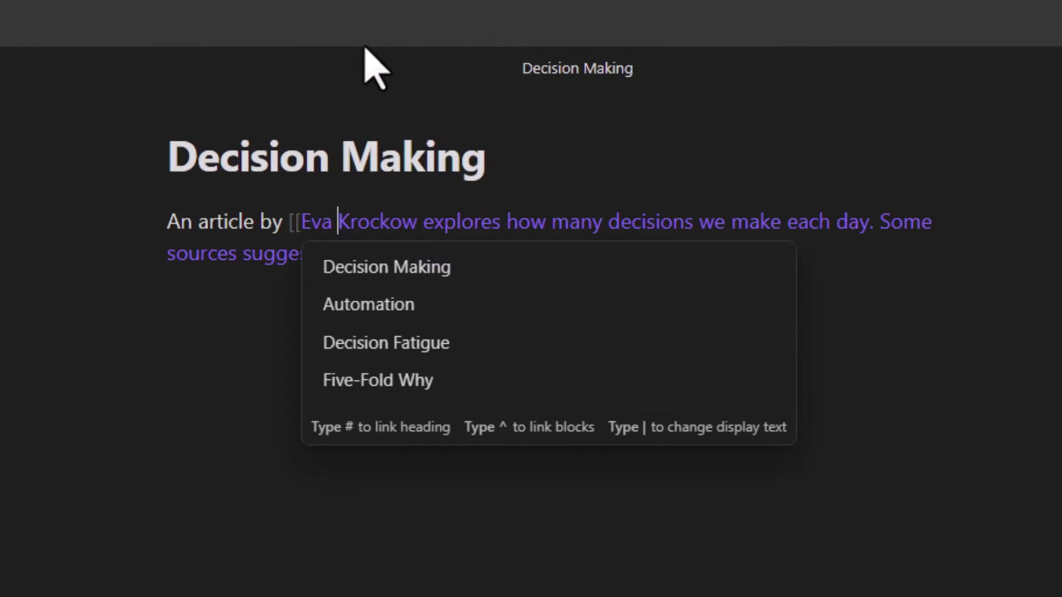
{"action": "key", "text": "Right"}
{"action": "key", "text": "Right"}
{"action": "key", "text": "Right"}
{"action": "key", "text": "Right"}
{"action": "key", "text": "Right"}
{"action": "key", "text": "Right"}
{"action": "key", "text": "Right"}
{"action": "type", "text": "]]"}
{"action": "left_click", "coordinate": [476, 321]}
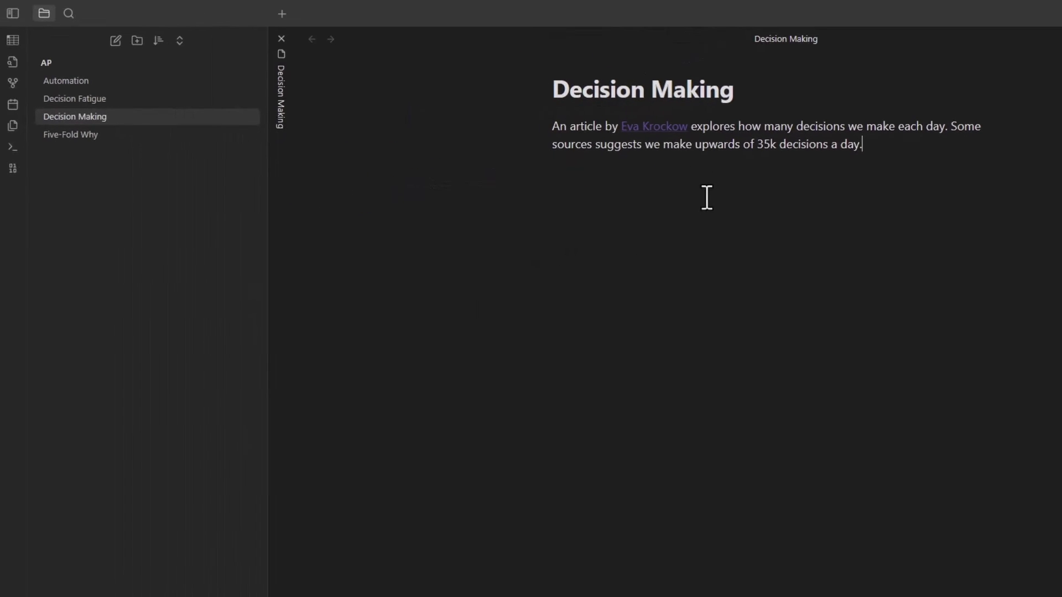
Create the author's note from the link and paste in her two-paragraph biography as plain text
{"action": "left_click", "coordinate": [660, 132]}
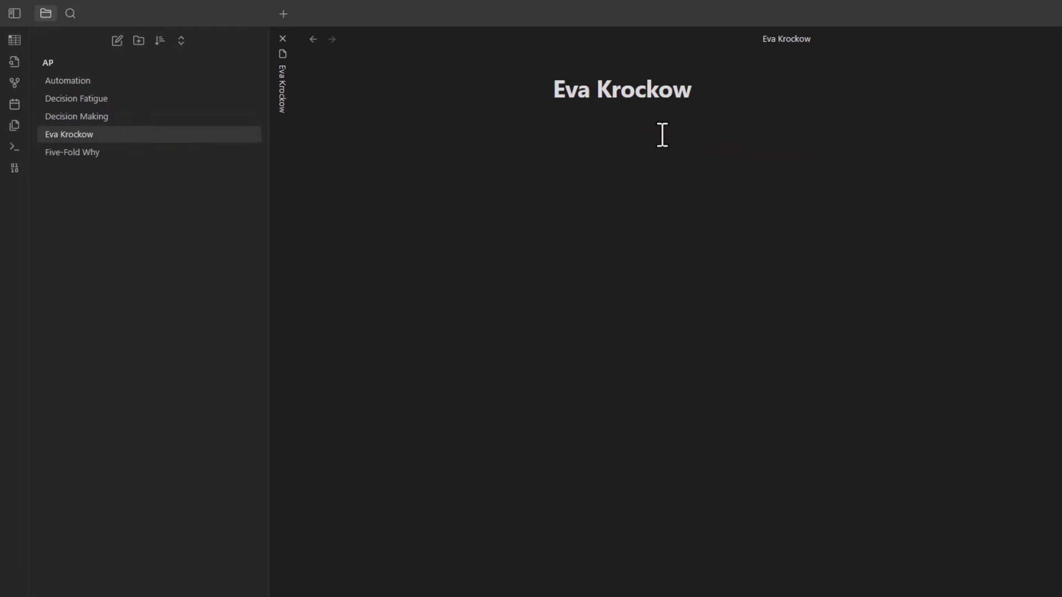
{"action": "right_click", "coordinate": [564, 144]}
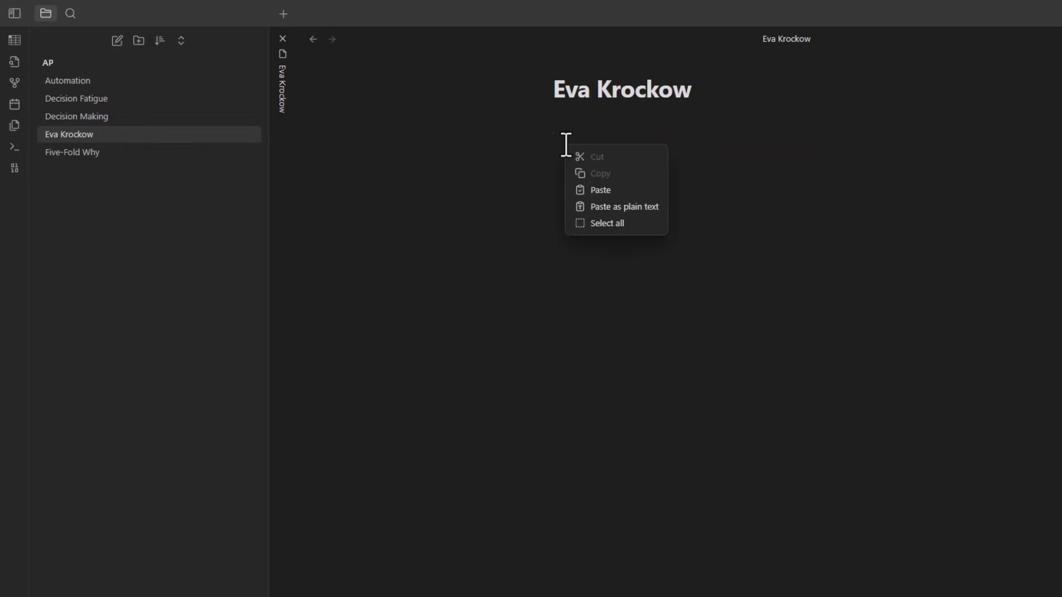
{"action": "left_click", "coordinate": [630, 207]}
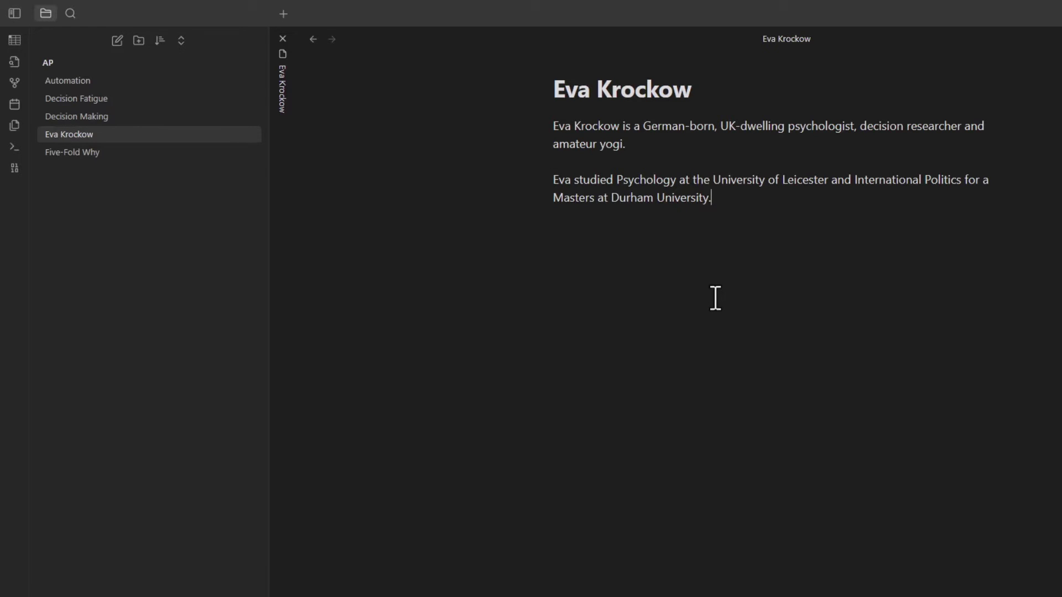
Close the author's note and start a 'Persuasion' note: 'People are confident when they know they're right.'
{"action": "key", "text": "ctrl+w"}
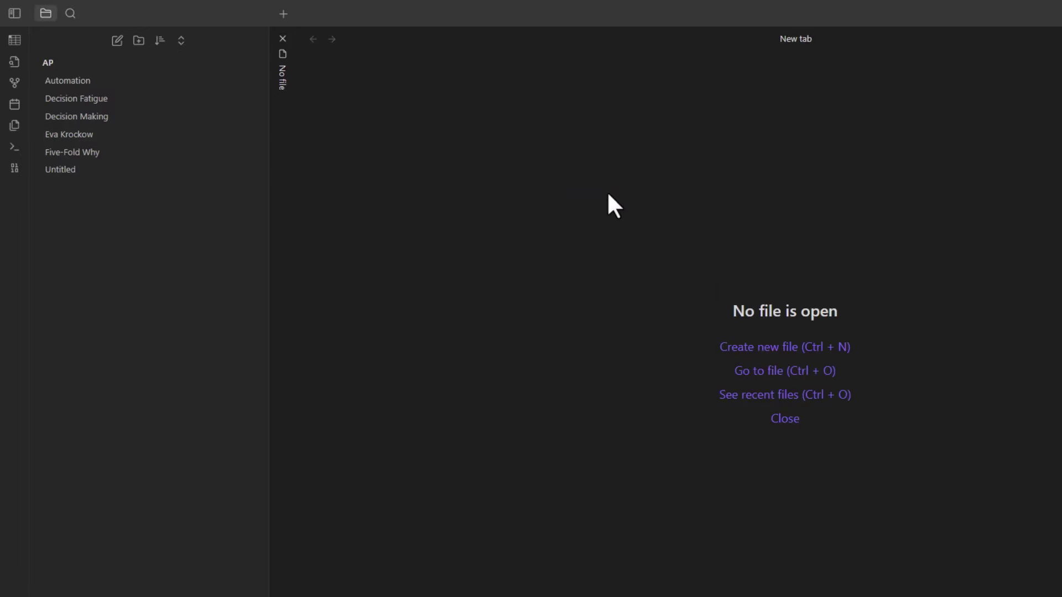
{"action": "key", "text": "ctrl+n"}
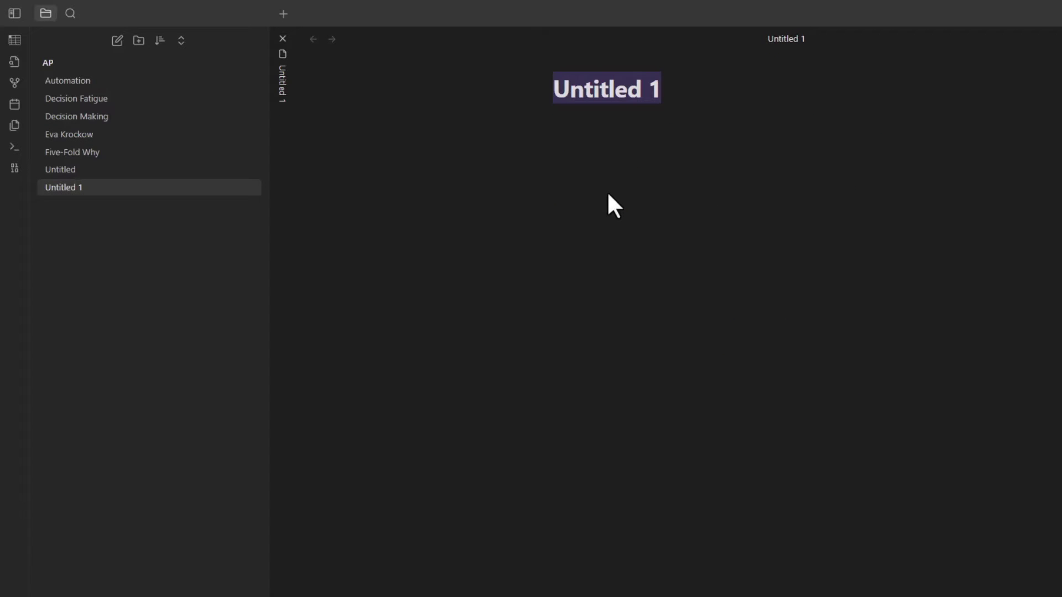
{"action": "type", "text": "Persuasion"}
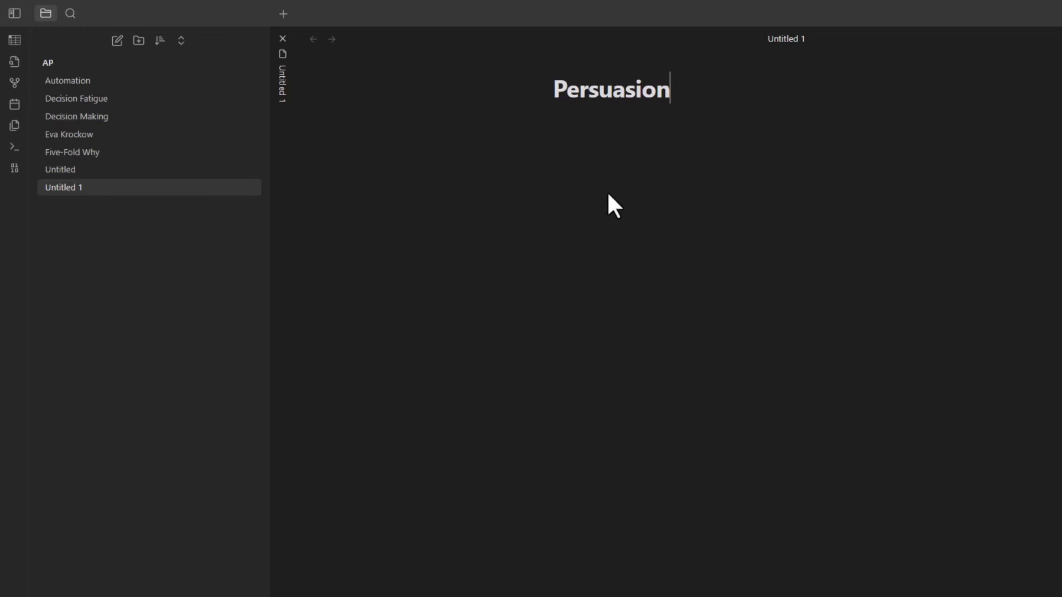
{"action": "key", "text": "Return"}
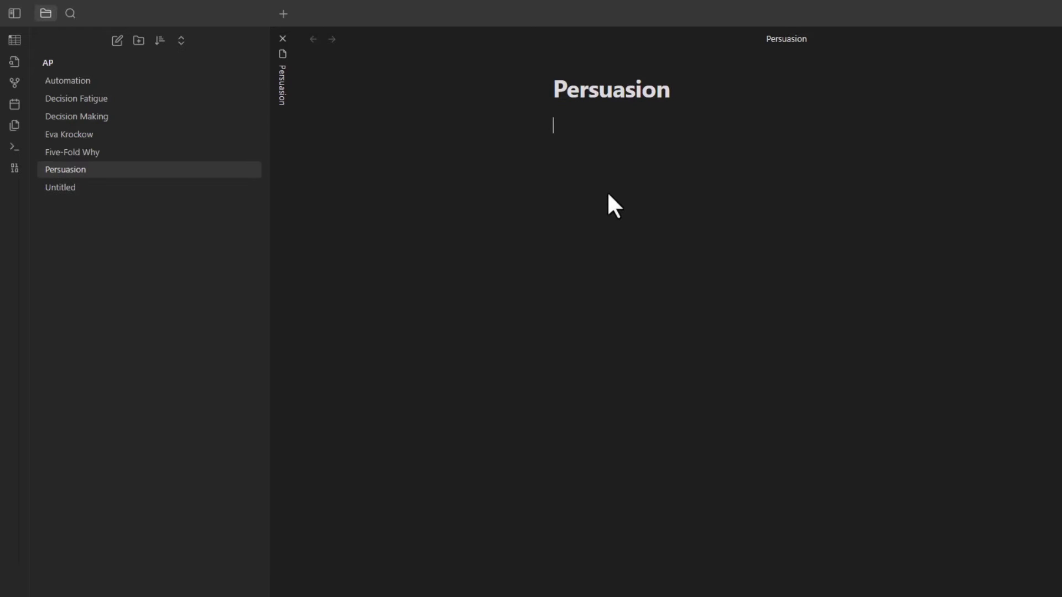
{"action": "type", "text": "People are confident when they kno"}
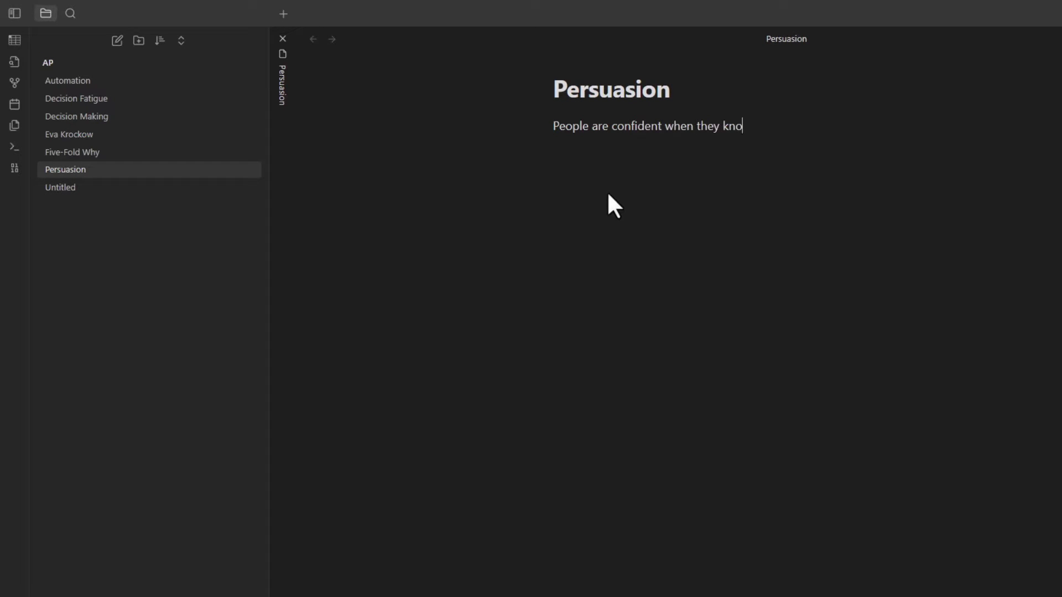
{"action": "type", "text": "w they're right, and it's believed that this conf"}
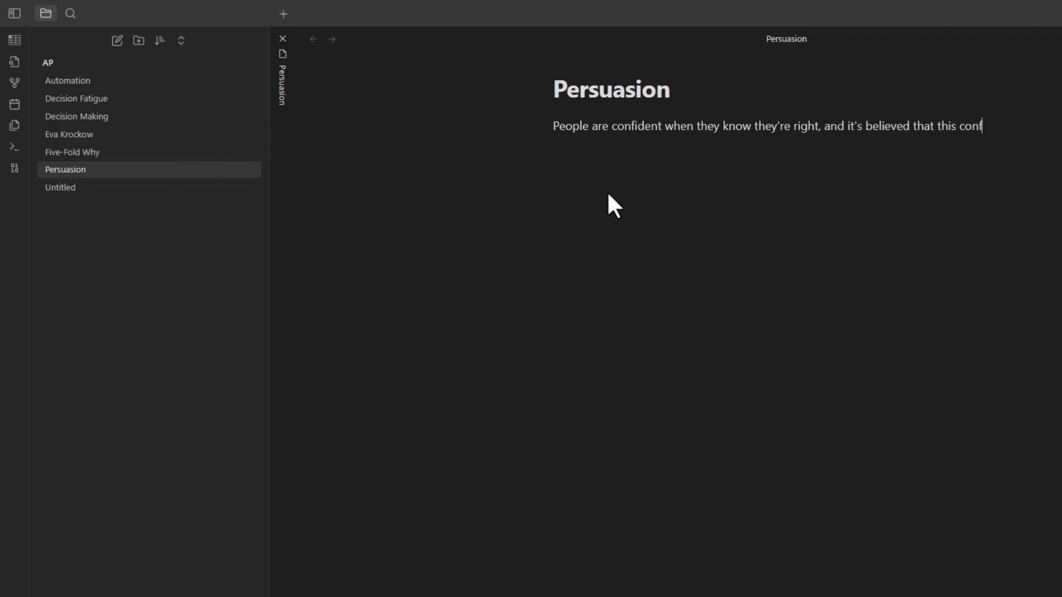
Continue the sentence about confidence being persuasive, linking the author's note and [[Inowledge]]
{"action": "type", "text": "idence makes them more persuasive"}
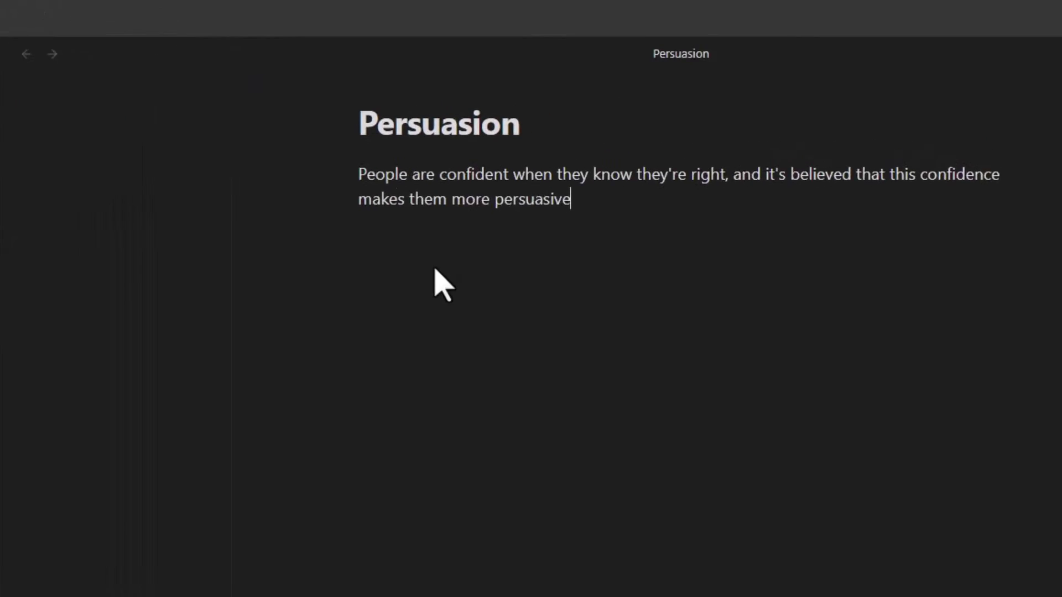
{"action": "type", "text": ". [[E"}
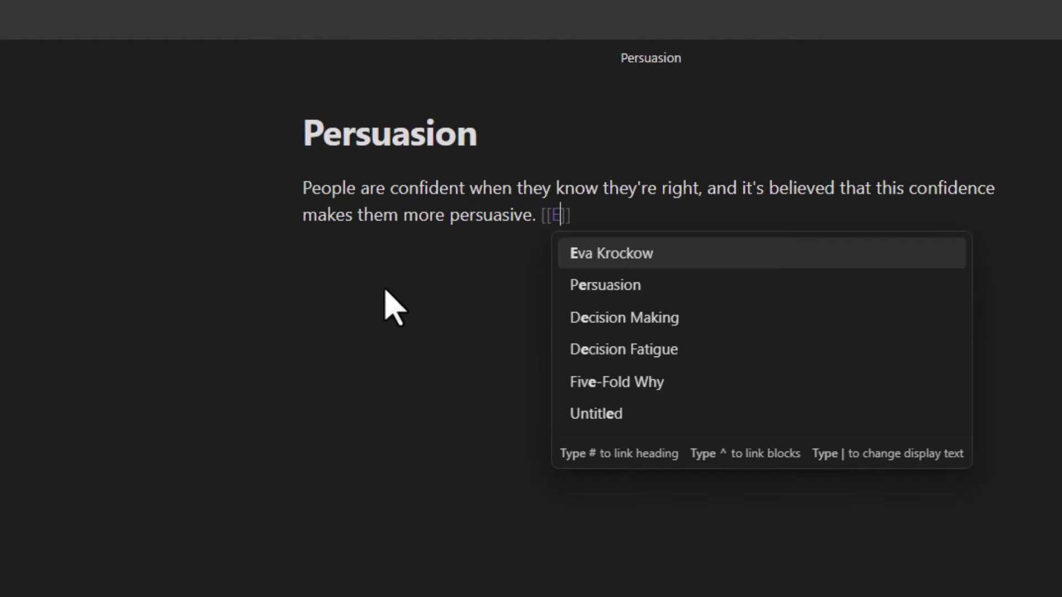
{"action": "type", "text": "va"}
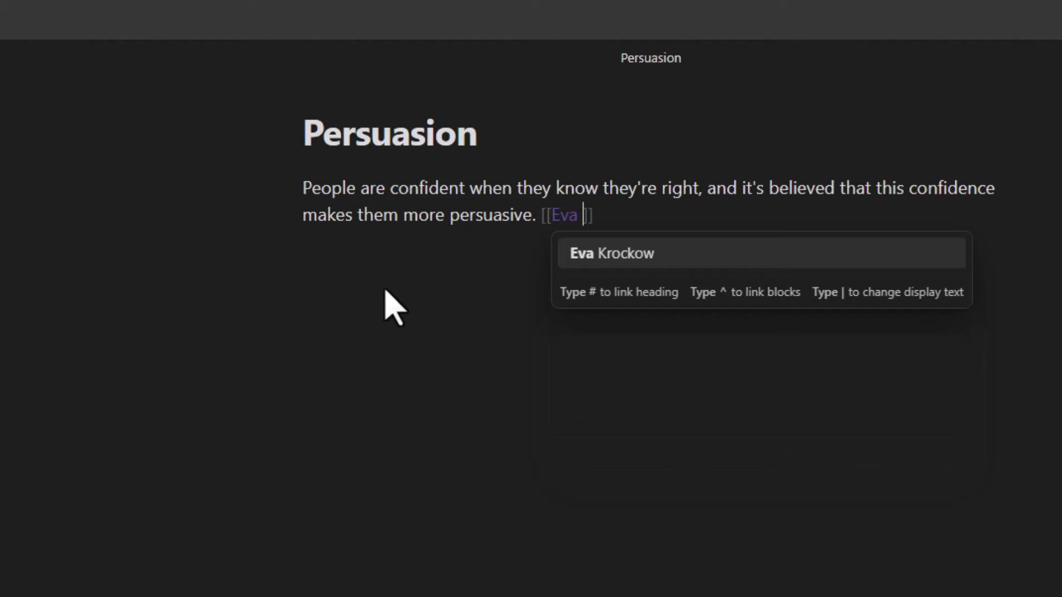
{"action": "key", "text": "Return"}
{"action": "type", "text": "et al explores the role that [[Inowledge"}
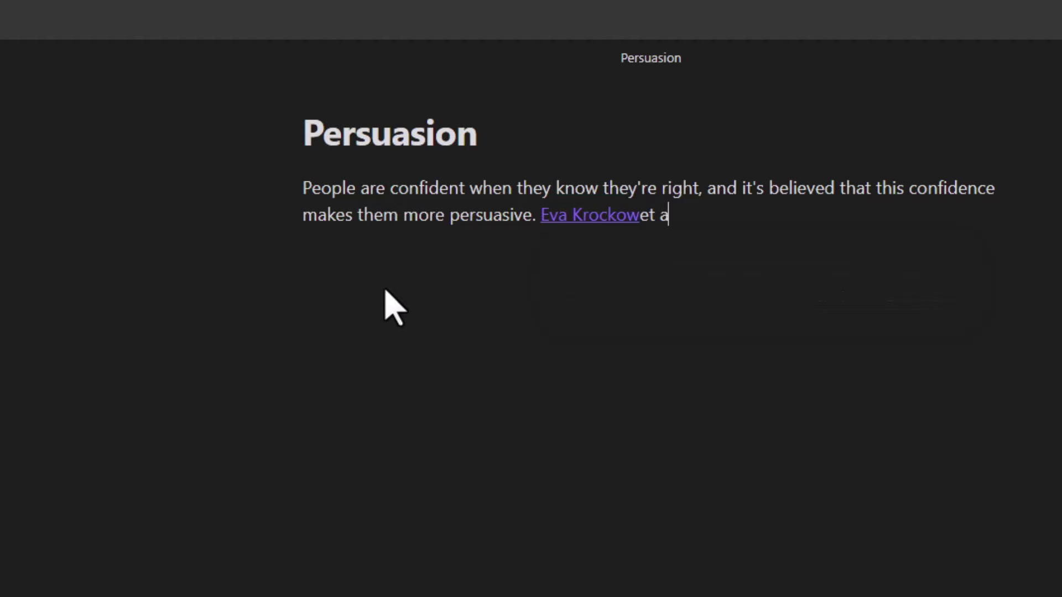
{"action": "type", "text": "]] has on persuasion."}
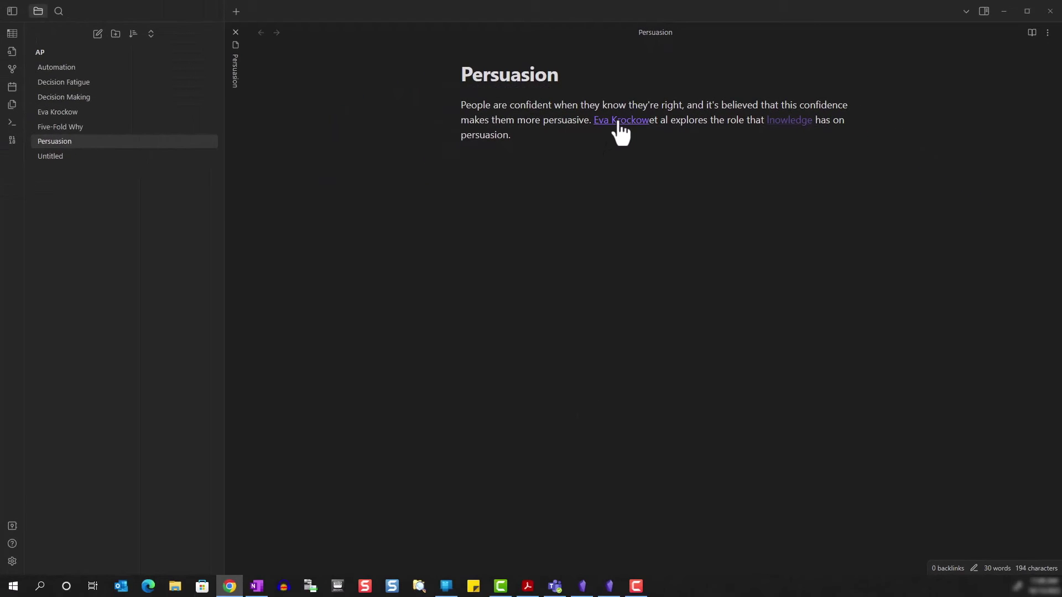
Go to the author's note, show its linked mentions, and open Decision Making from its backlink
{"action": "left_click", "coordinate": [619, 122]}
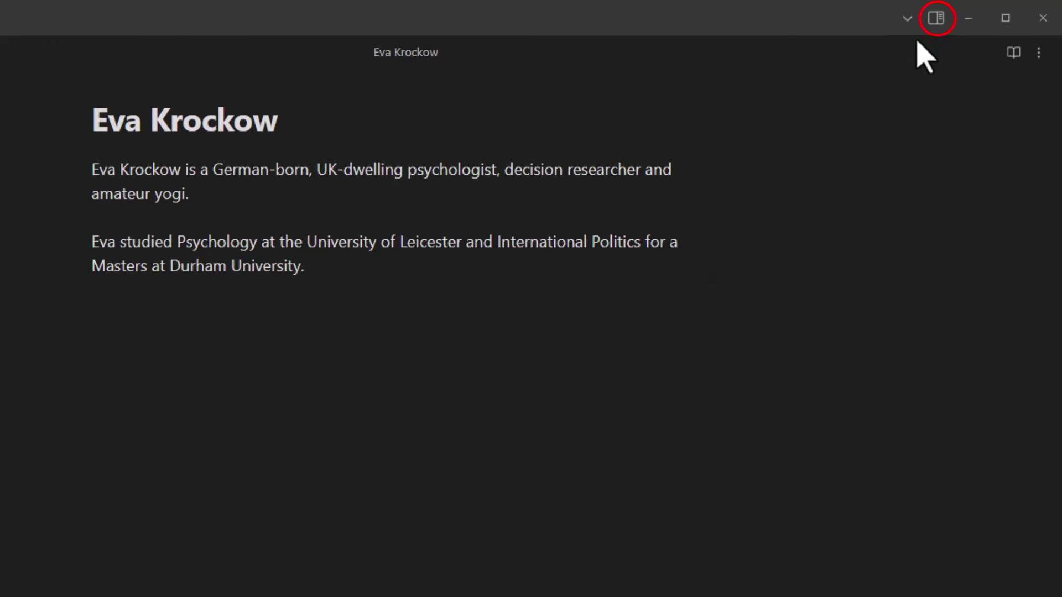
{"action": "left_click", "coordinate": [937, 22]}
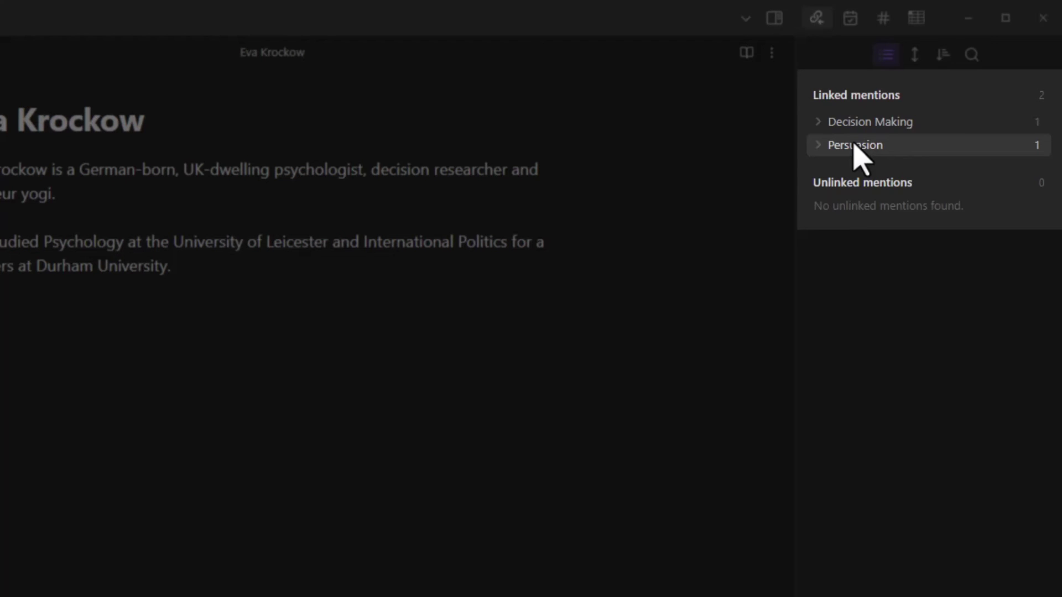
{"action": "left_click", "coordinate": [868, 123]}
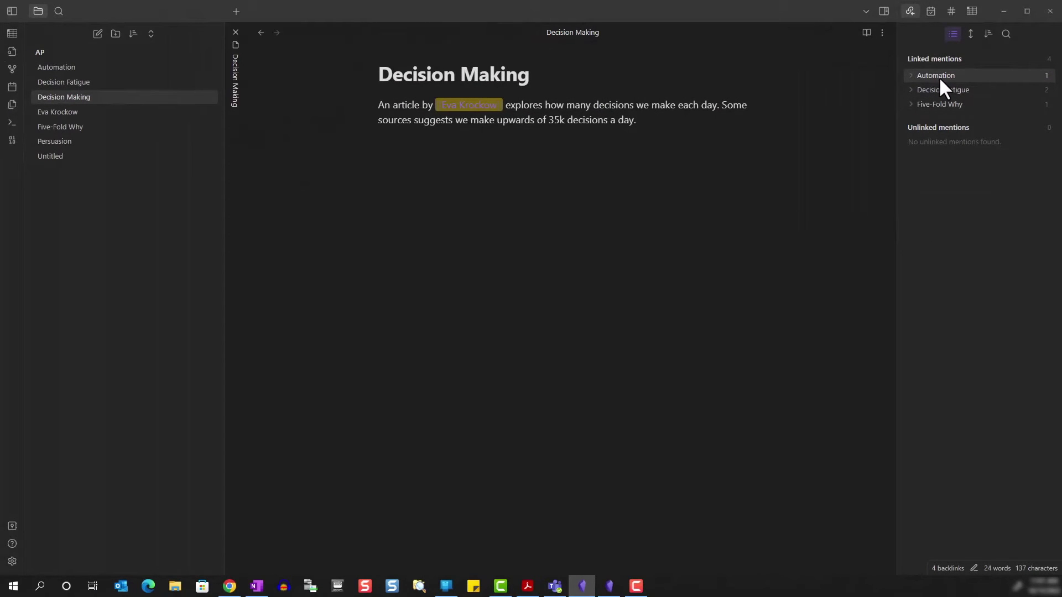
Add a new line 'This can cause Decision Fatigue' with Decision Fatigue linked to its note
{"action": "key", "text": "F10"}
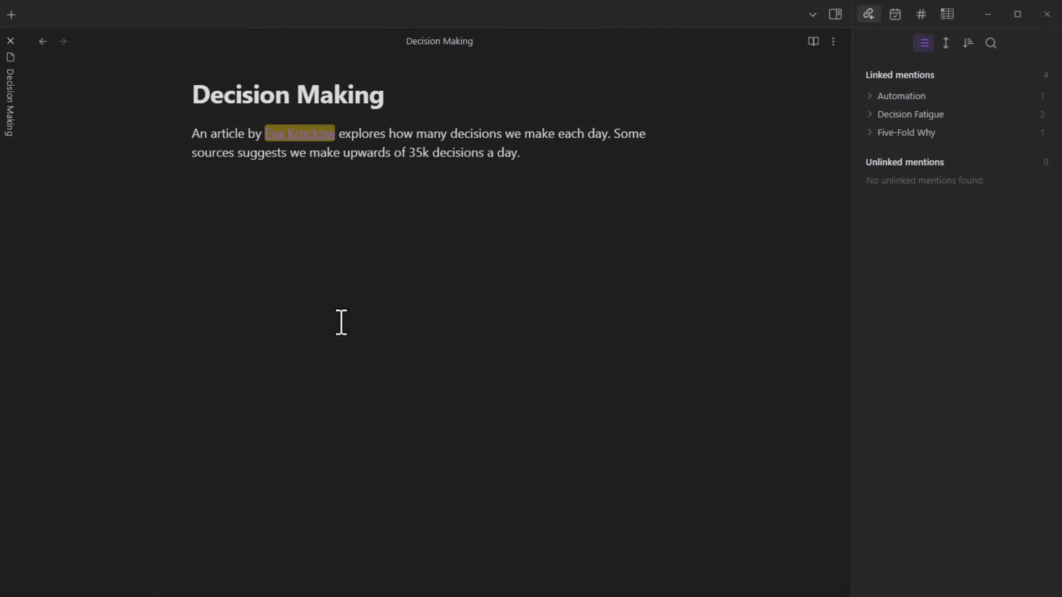
{"action": "left_click", "coordinate": [541, 162]}
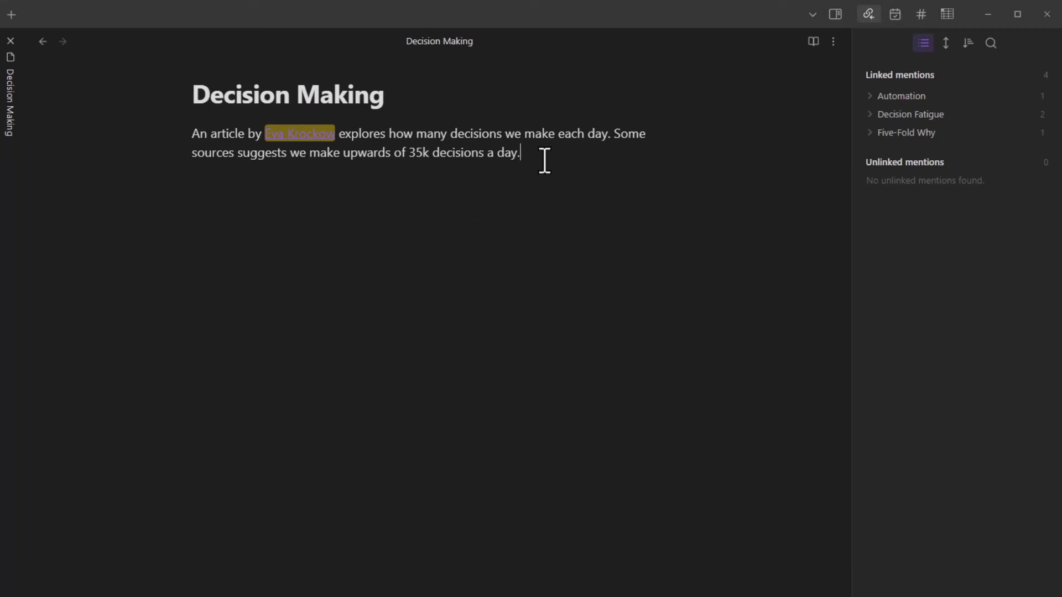
{"action": "key", "text": "Return"}
{"action": "key", "text": "Return"}
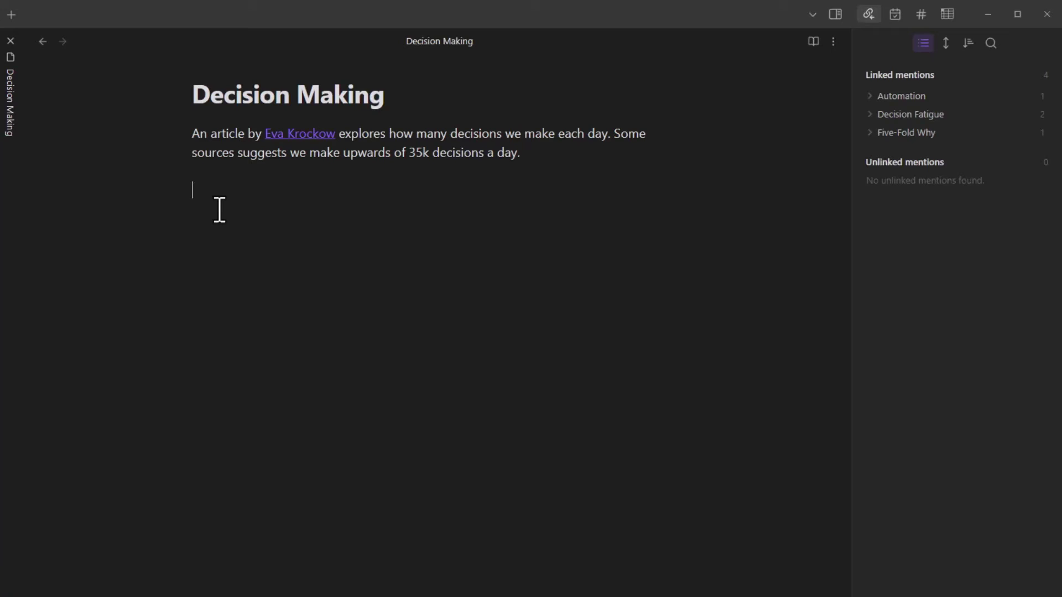
{"action": "type", "text": "This can cause"}
{"action": "type", "text": " [[deci"}
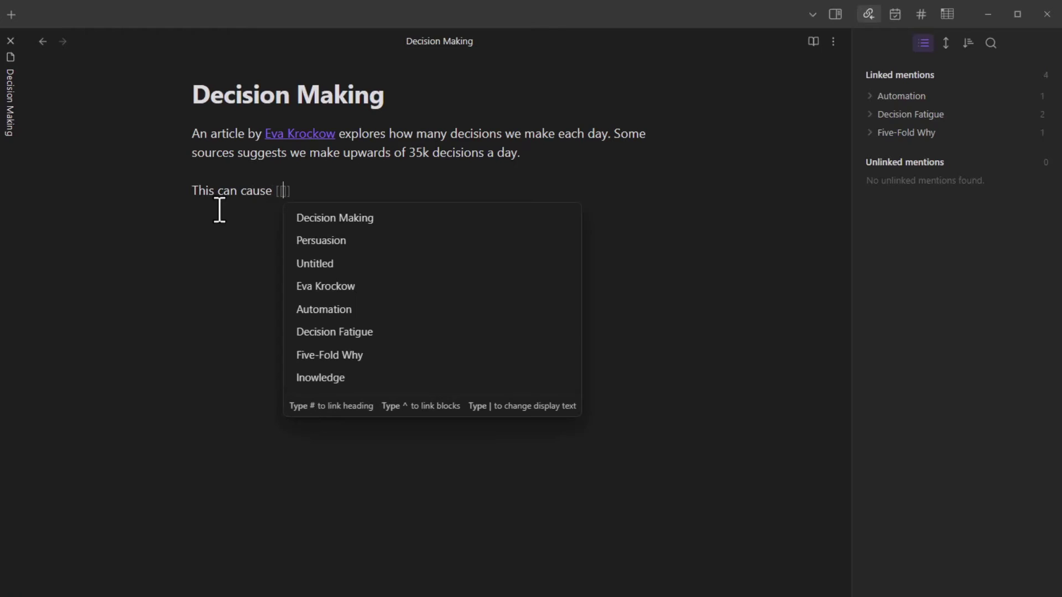
{"action": "type", "text": "sion f"}
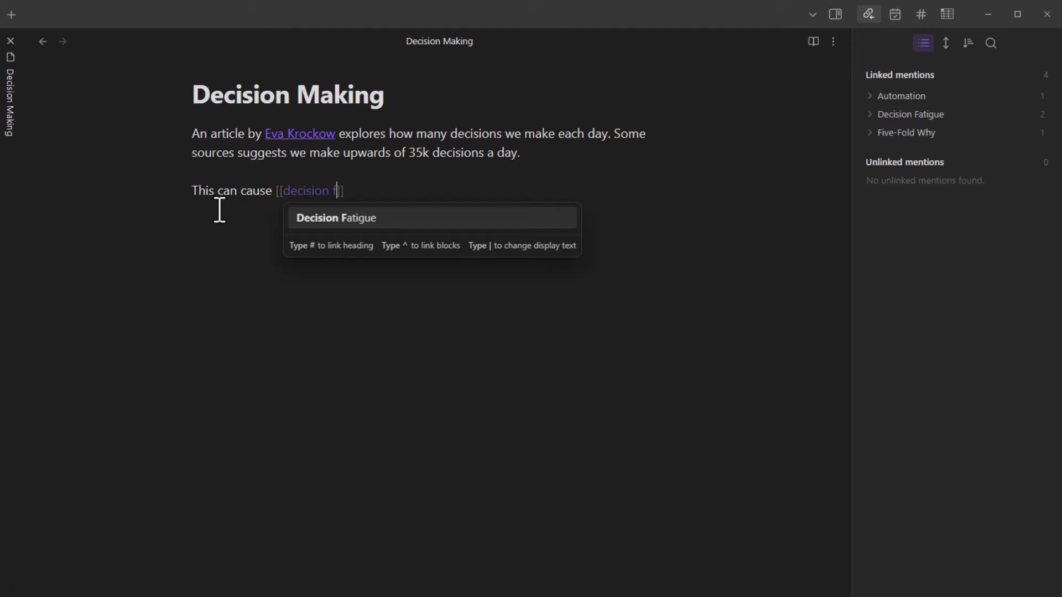
{"action": "key", "text": "Return"}
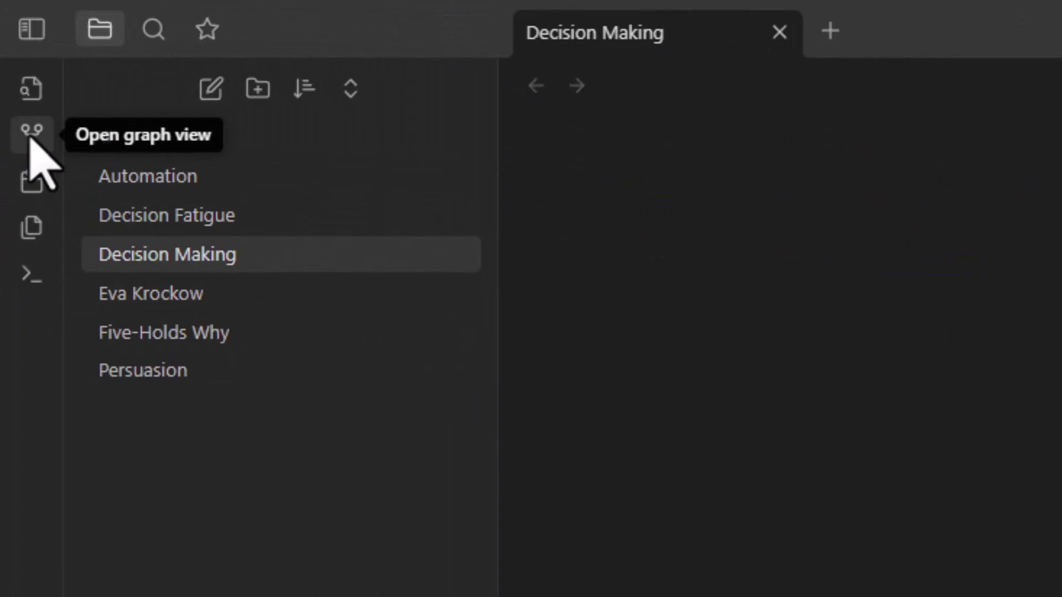
Open the graph view and drag the Persuasion and Five-Holds Why nodes to new positions
{"action": "left_click", "coordinate": [31, 136]}
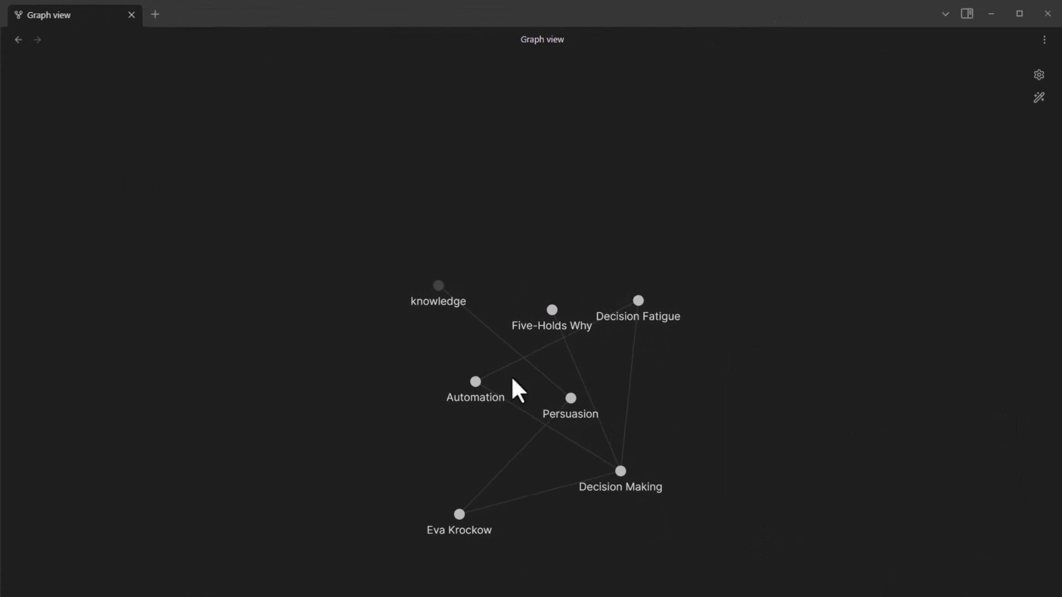
{"action": "left_click_drag", "start_coordinate": [570, 400], "coordinate": [368, 353]}
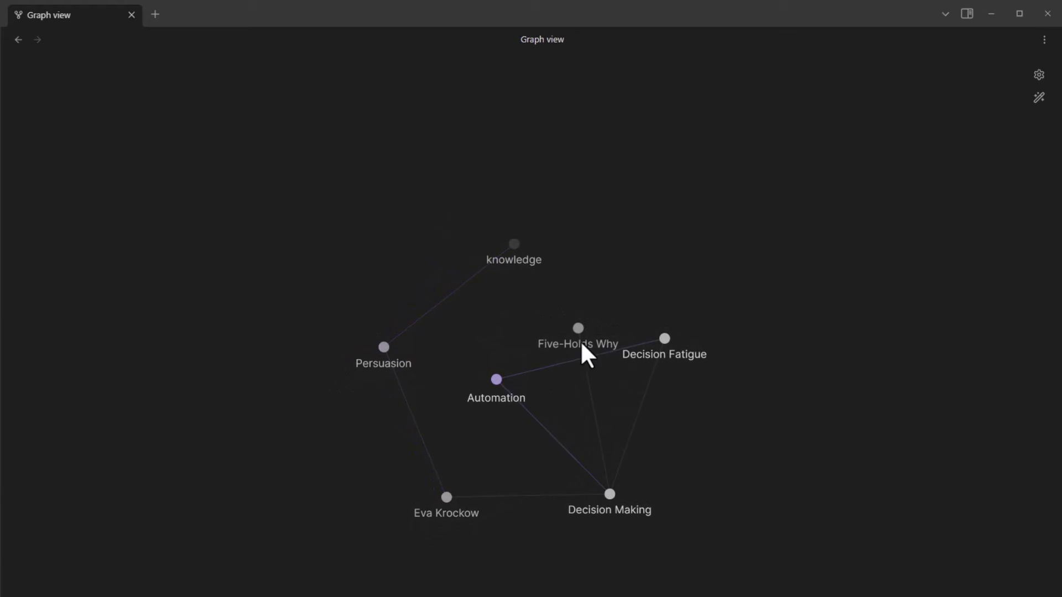
{"action": "left_click_drag", "start_coordinate": [579, 330], "coordinate": [754, 495]}
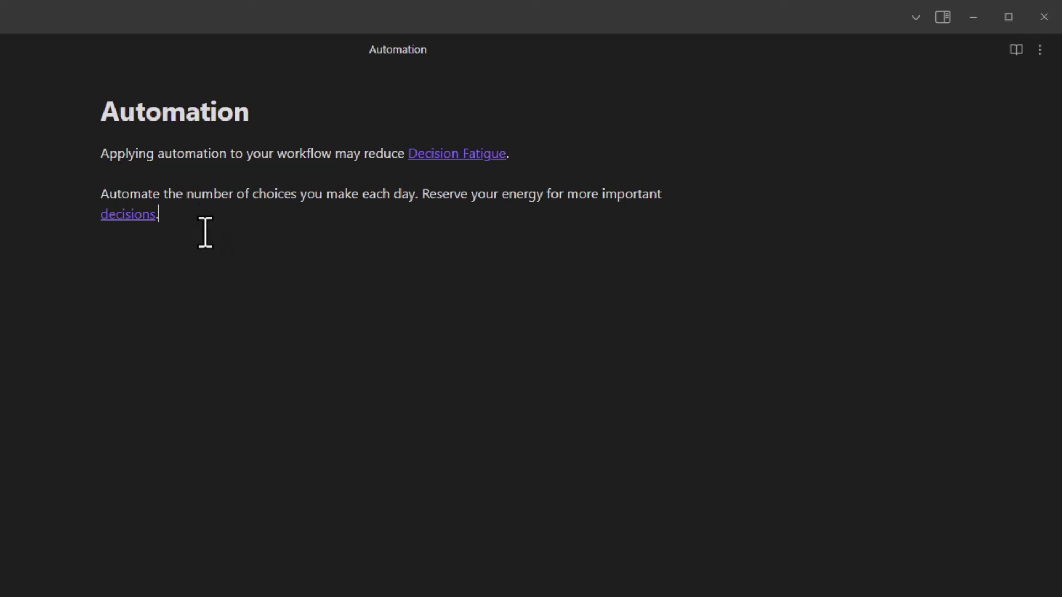
Reveal the [[Decision Making|decisions]] alias source behind the 'decisions' link in Automation
{"action": "key", "text": "Left"}
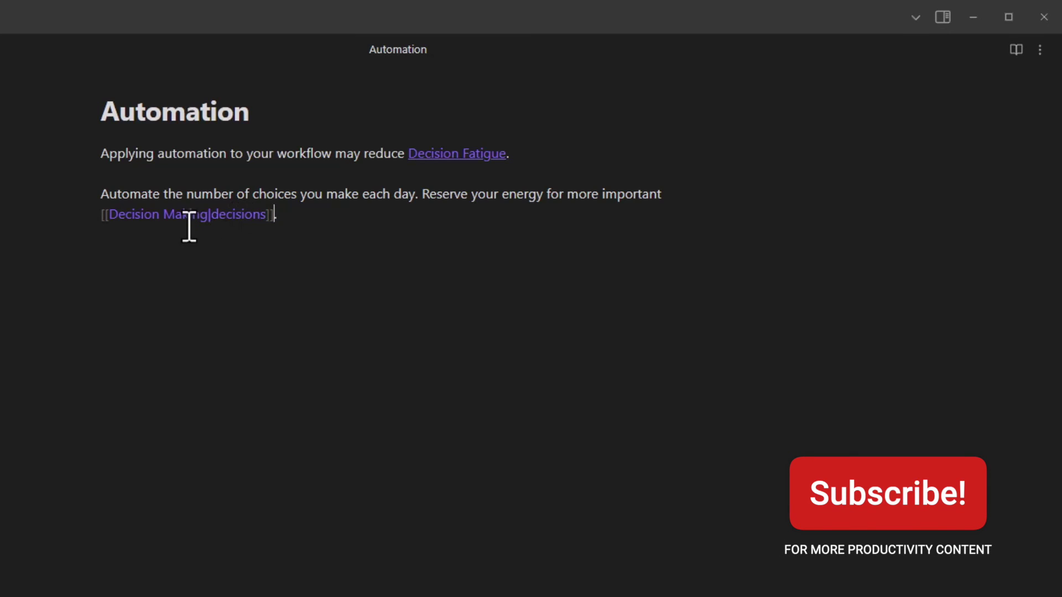
{"action": "key", "text": "Return"}
{"action": "key", "text": "Return"}
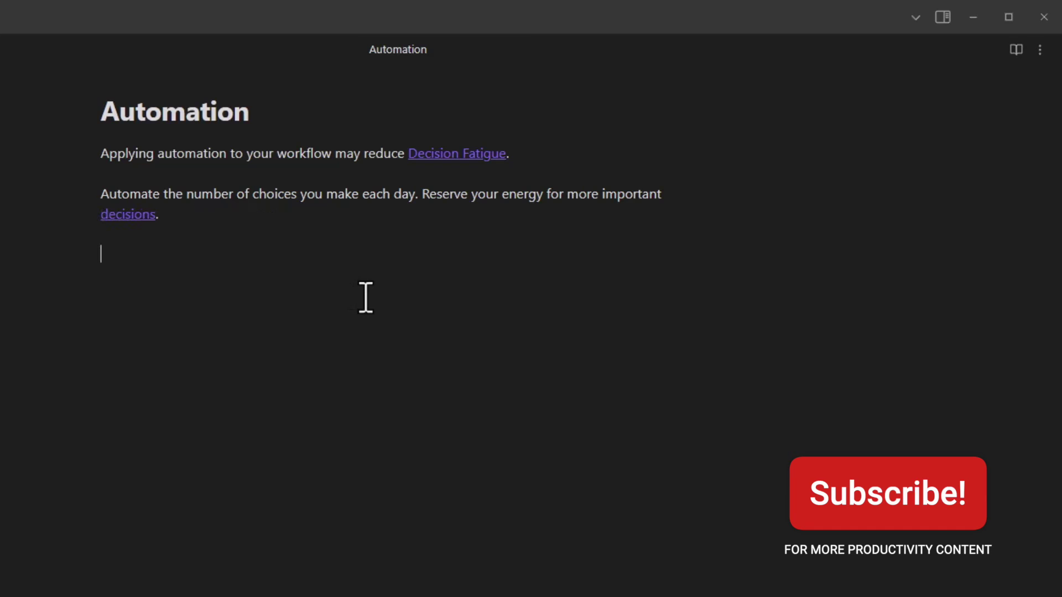